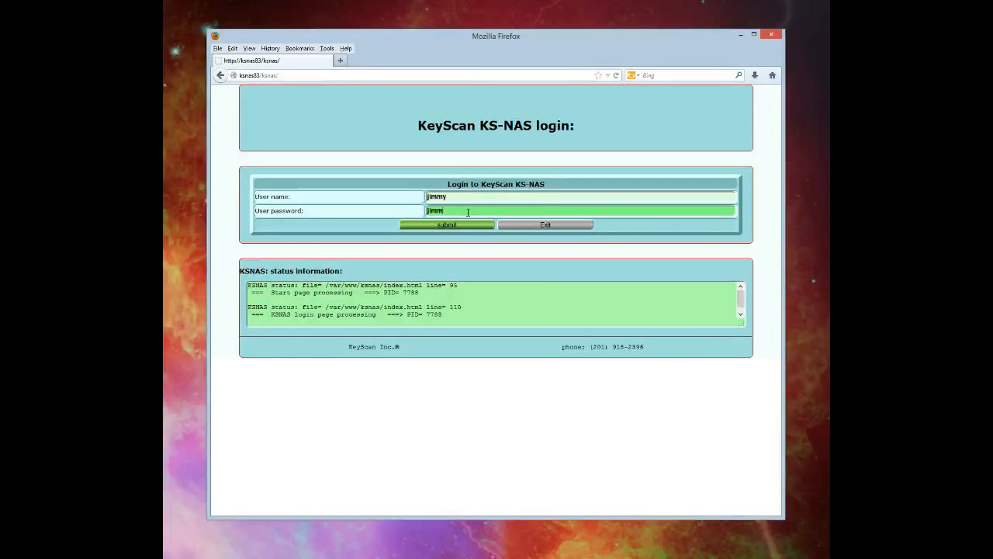
Step: Submit the KS-NAS login and open the Storage Management page
click(447, 225)
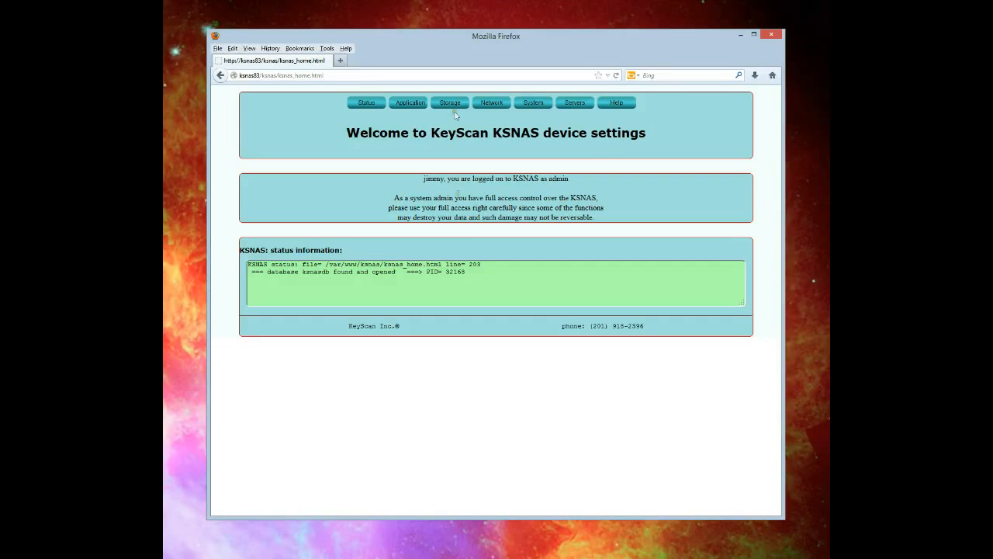
mouse_move(456, 115)
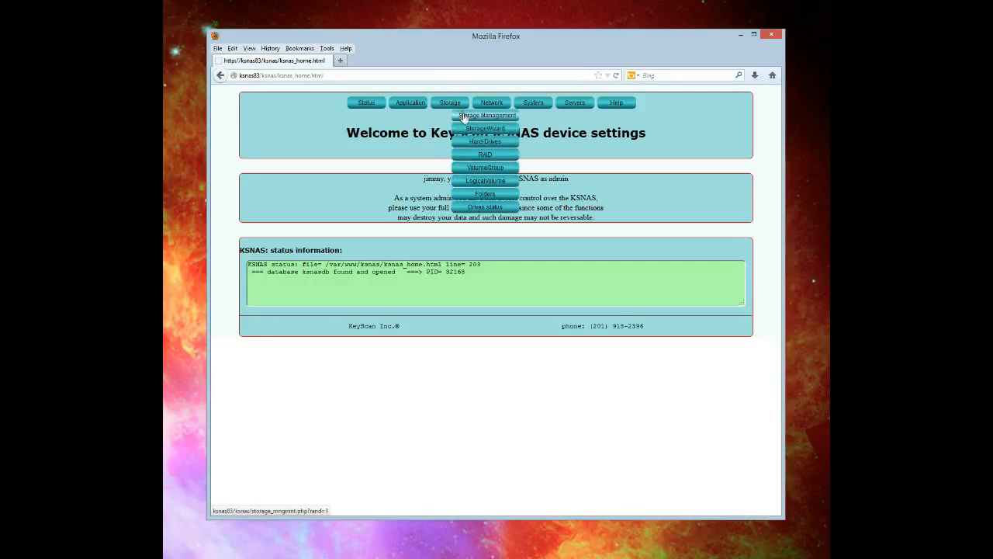
click(464, 117)
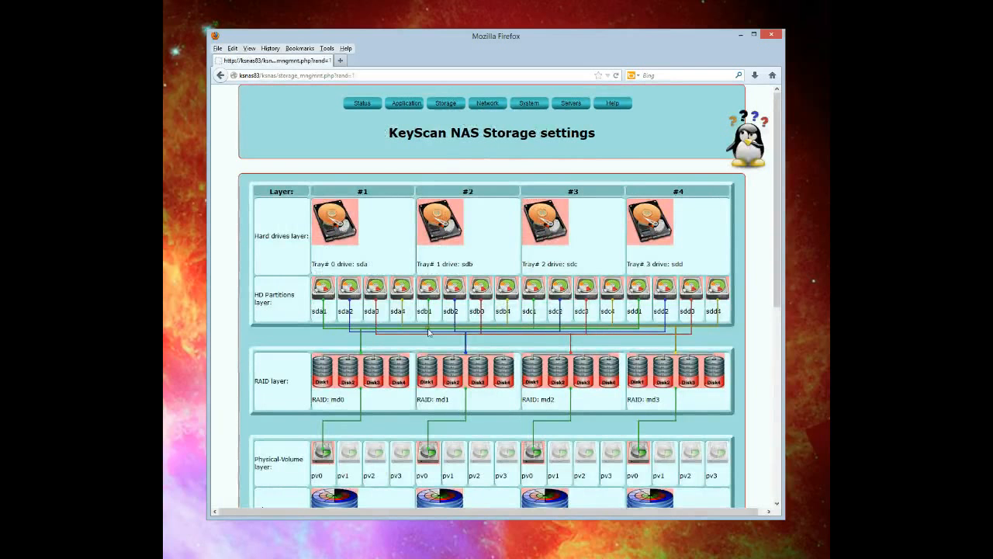
Step: Open the folders list of logical volume vg0lv0 from the folders tree layer and start a new folder
scroll(388, 389, down, 3)
scroll(388, 389, down, 5)
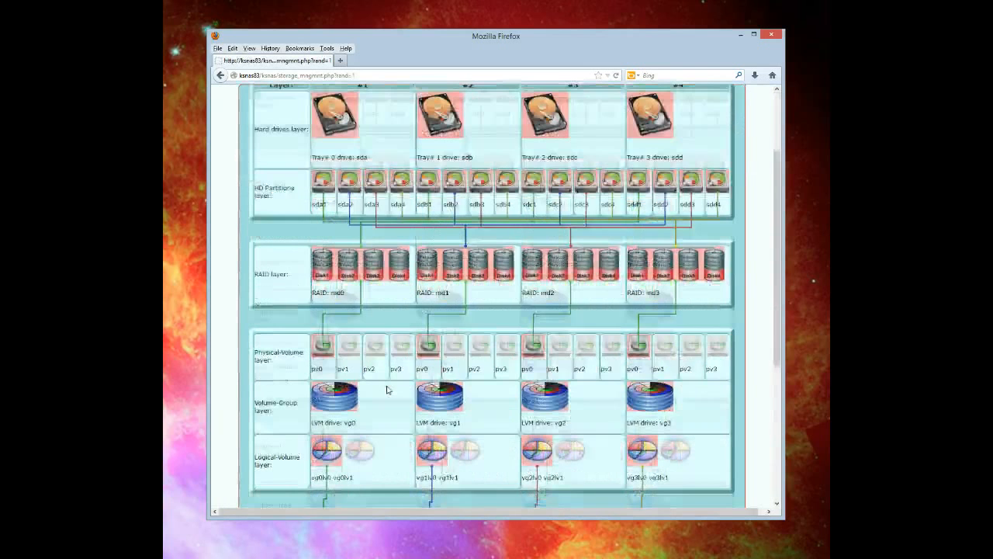
scroll(386, 386, down, 3)
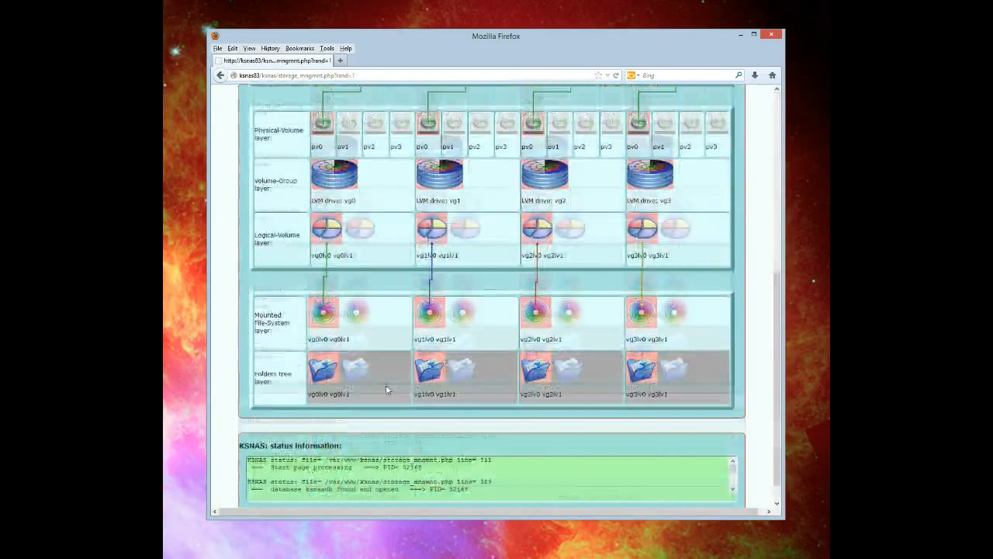
click(330, 357)
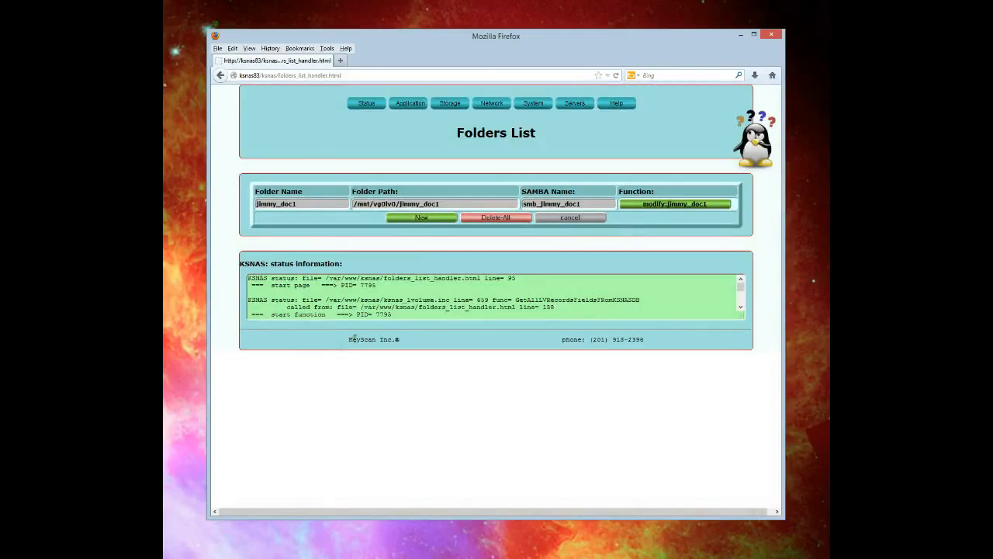
click(418, 219)
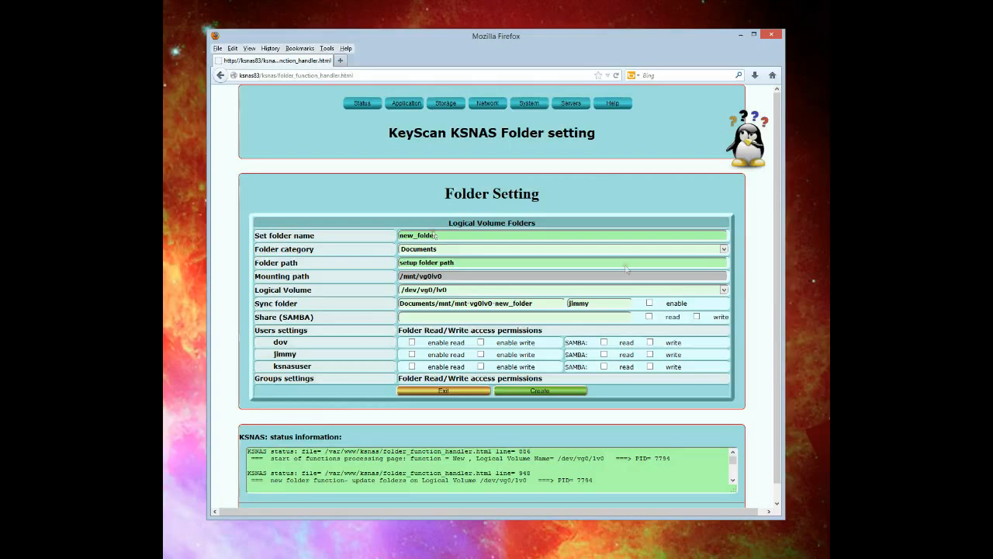
Step: Set the new folder's logical volume to /dev/vg1/lv0
click(625, 264)
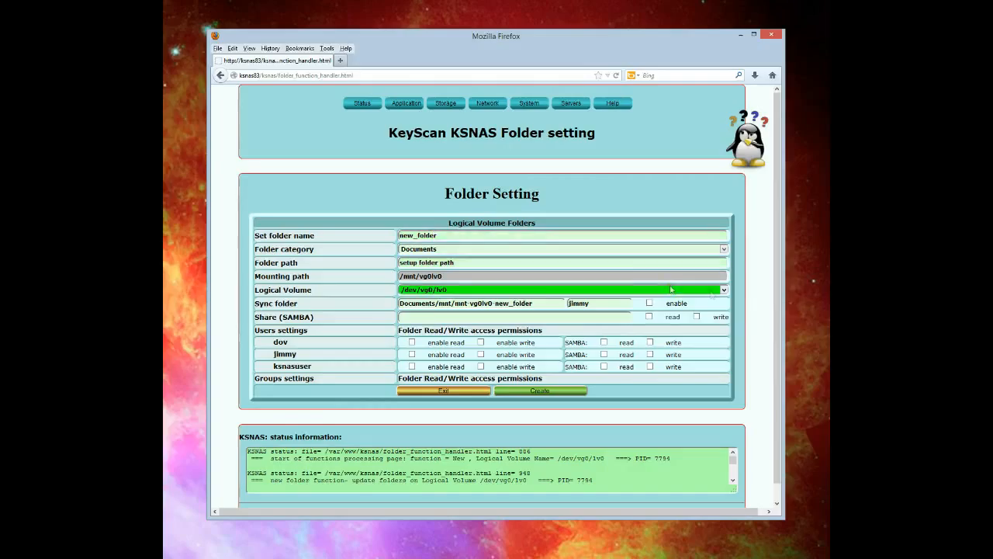
click(724, 291)
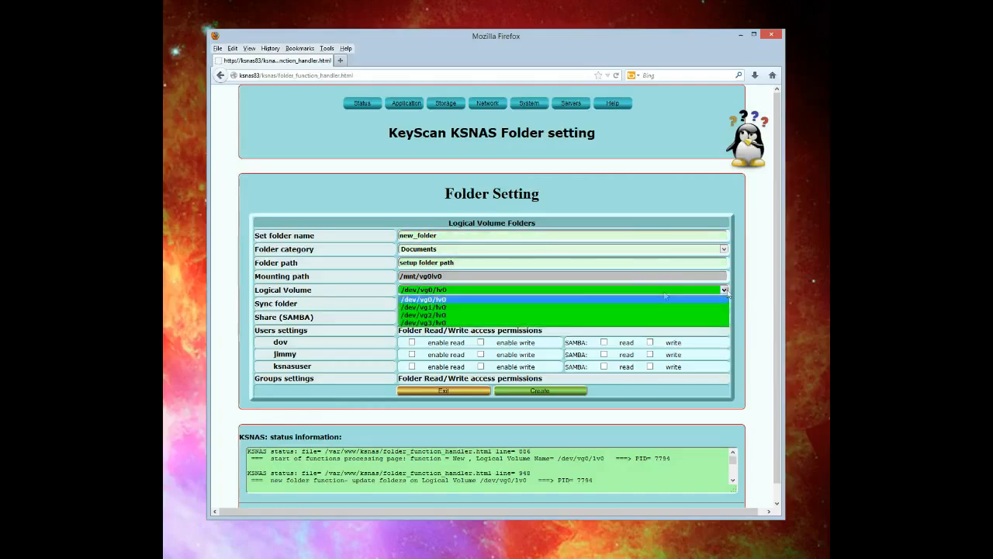
click(579, 298)
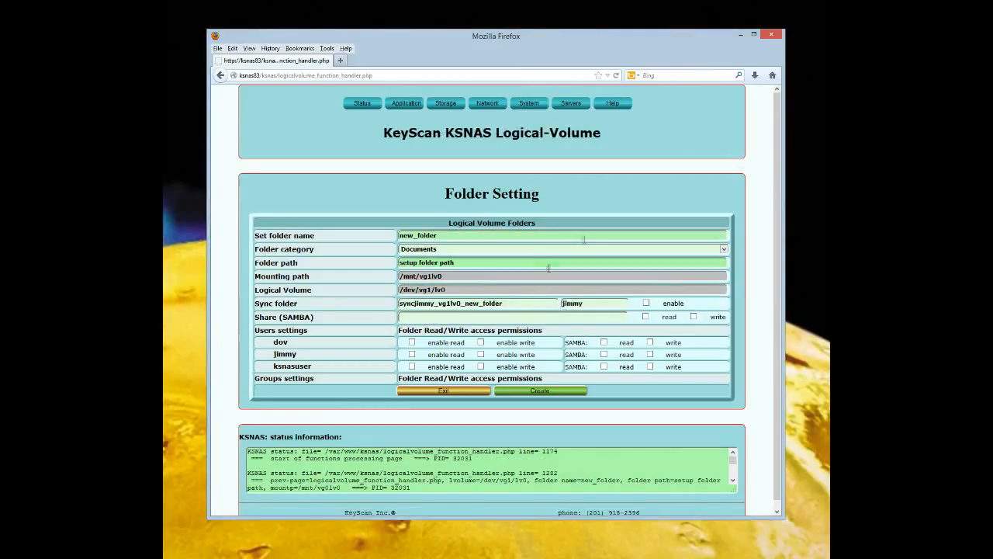
Step: Replace the default folder name with jm-music1
click(584, 235)
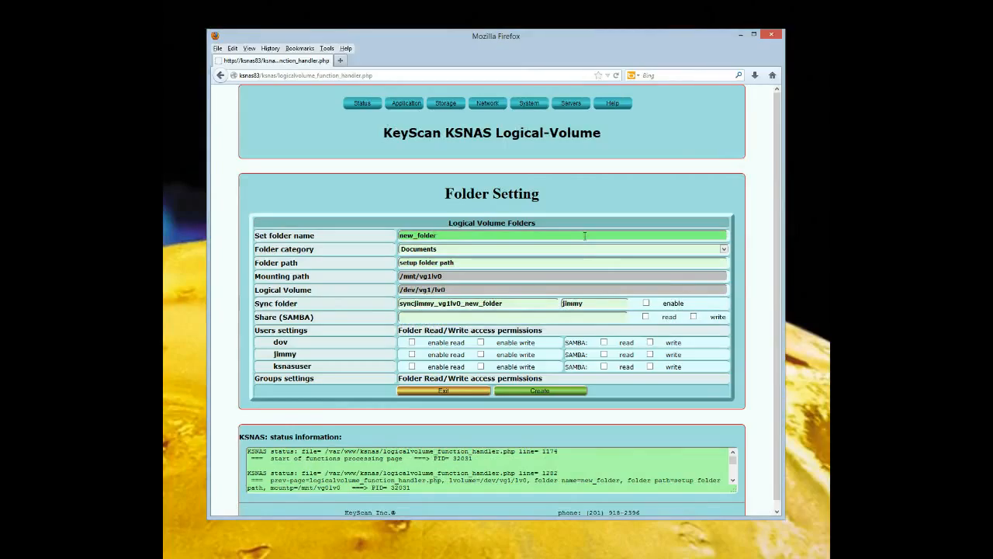
key(BackSpace)
key(BackSpace)
key(BackSpace)
key(BackSpace)
key(BackSpace)
key(BackSpace)
key(BackSpace)
key(BackSpace)
key(BackSpace)
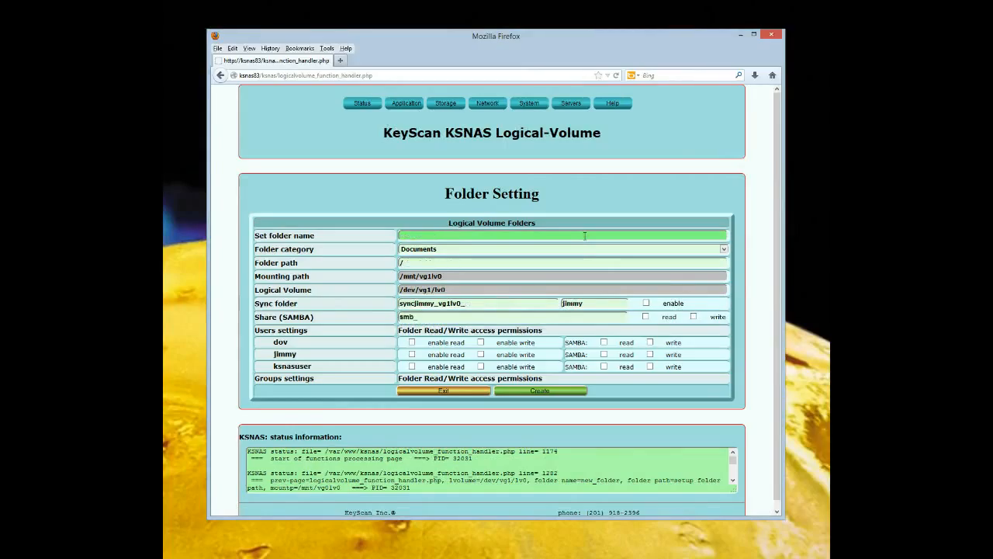
text(jm)
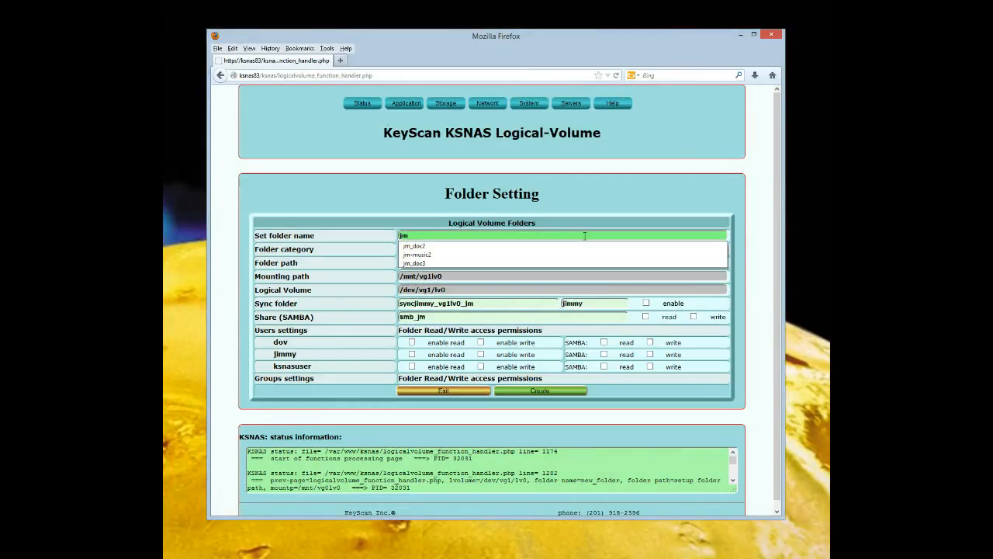
text(-)
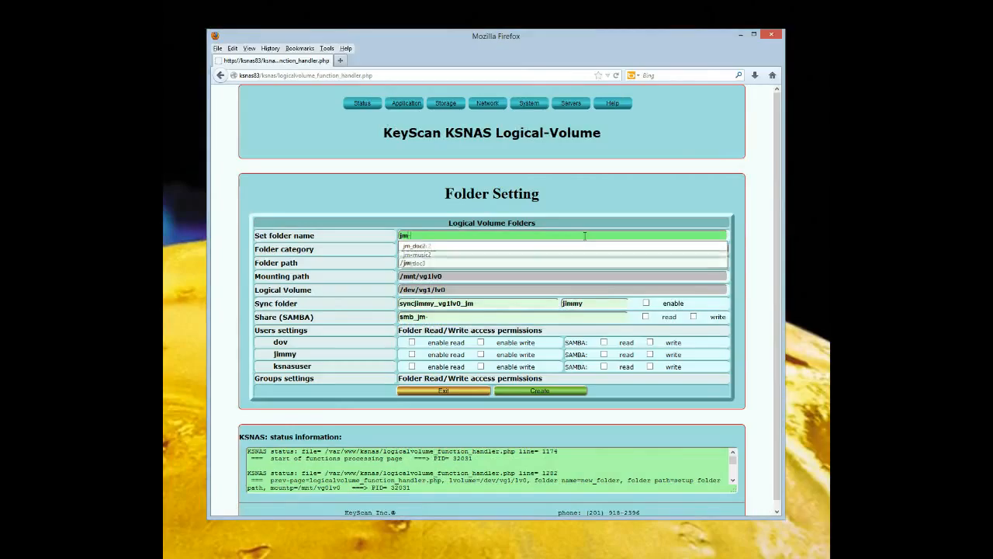
text(mu)
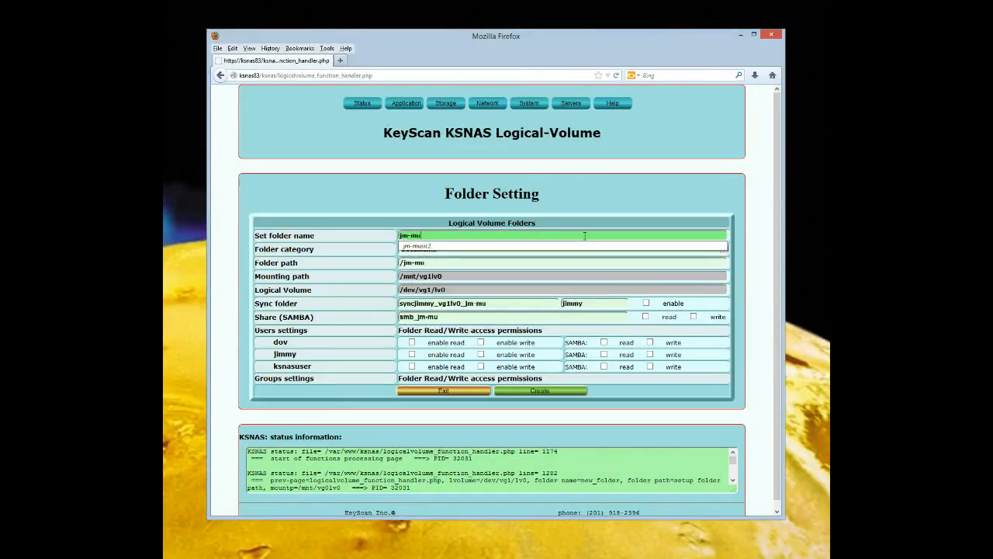
text(sic1)
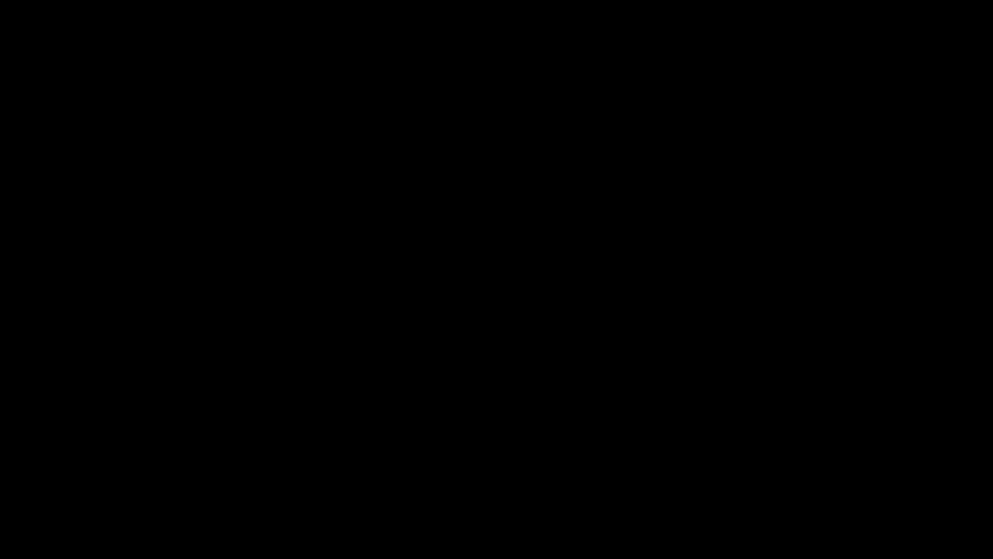
Step: Set the folder category to Music and enable folder syncing and SAMBA read/write sharing
click(724, 249)
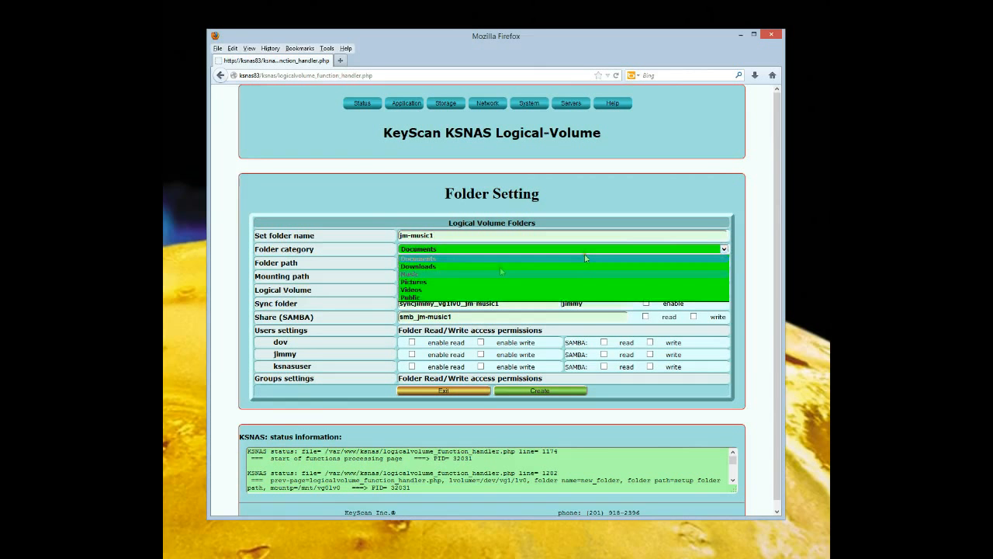
click(481, 276)
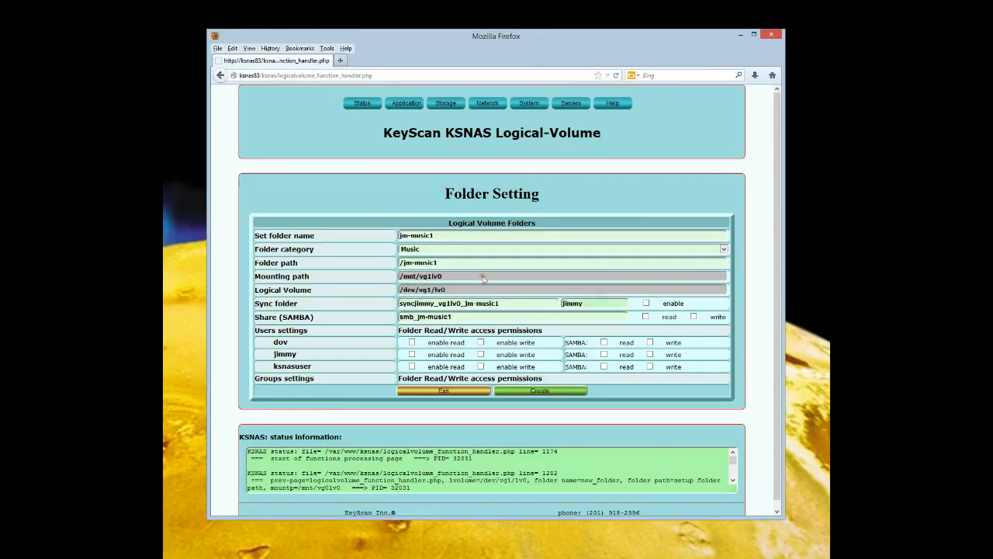
click(601, 302)
Step: Enable folder read and write access for the first two listed users
click(412, 343)
click(480, 343)
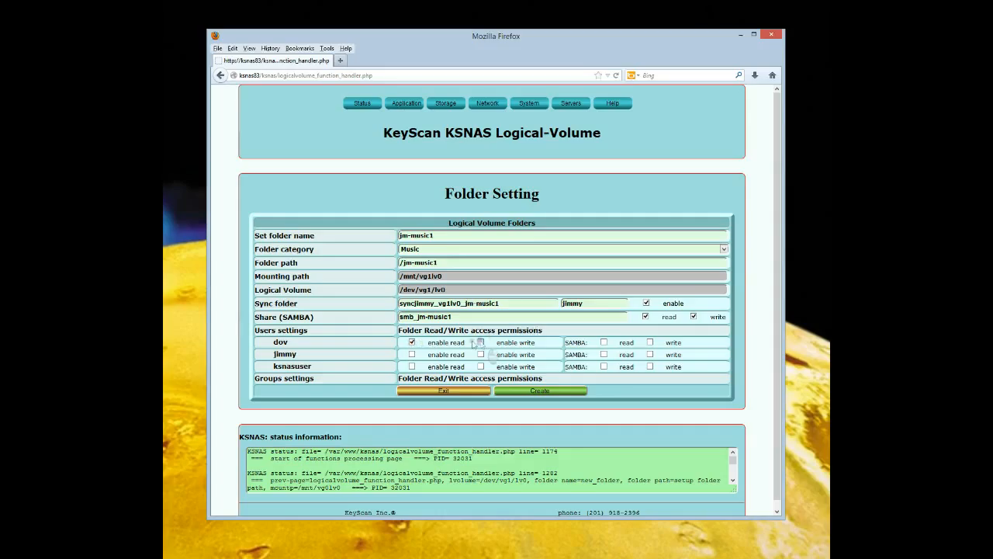
click(412, 354)
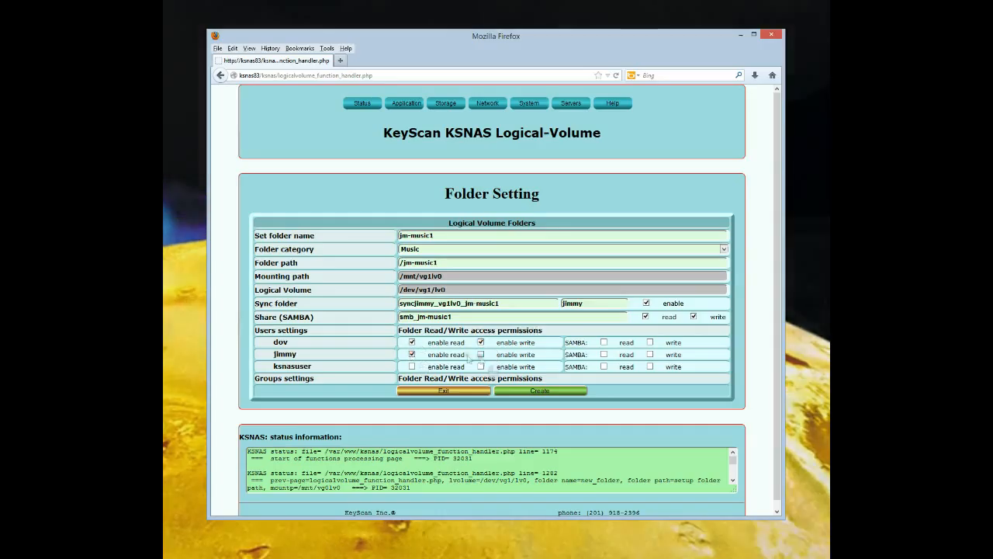
click(480, 355)
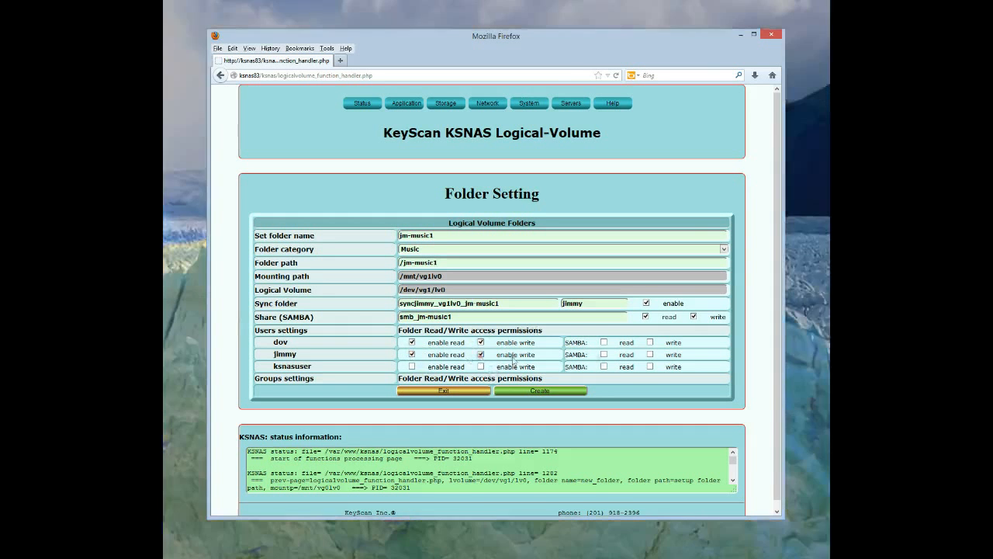
Step: Add SAMBA read and write access for the second user and folder read access for ksnasuser, and create the folder
click(603, 355)
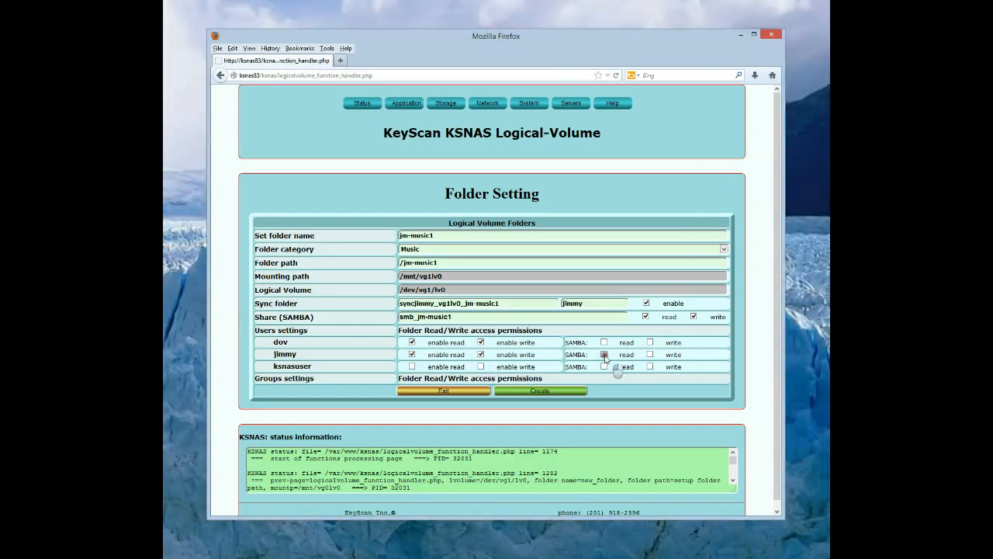
click(652, 355)
click(412, 367)
click(539, 391)
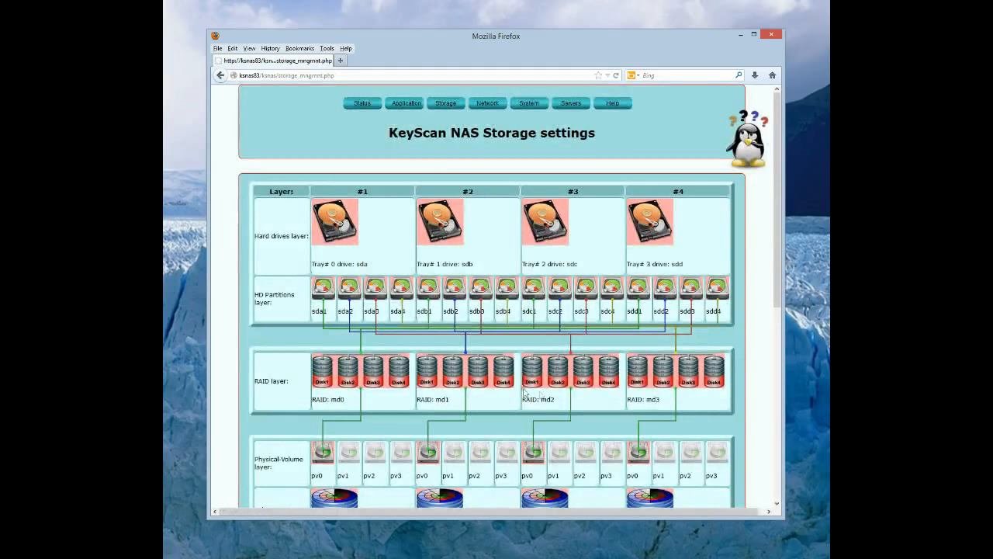
Step: Open the folders list of vg1lv0 and view the settings of the jm-music1 folder
scroll(427, 386, down, 1)
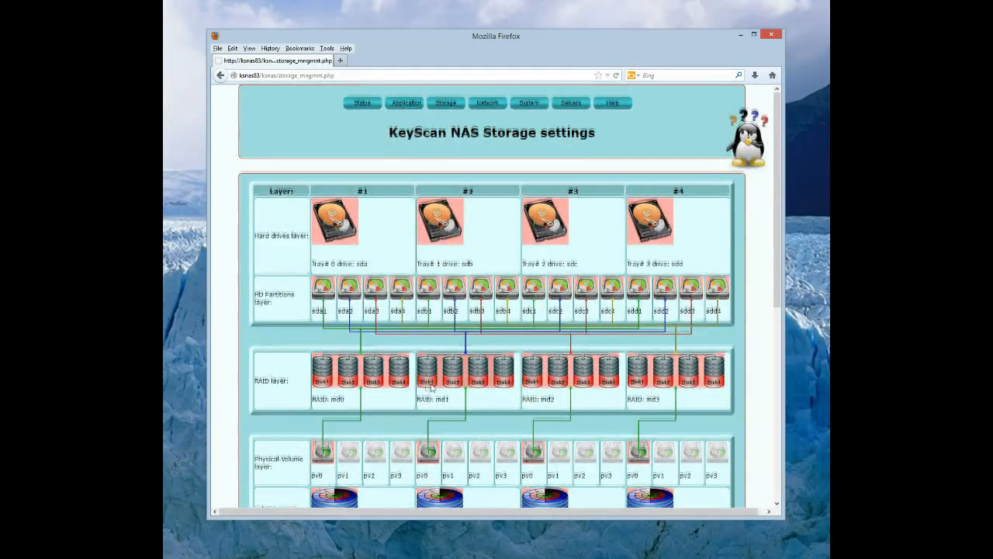
scroll(427, 387, down, 2)
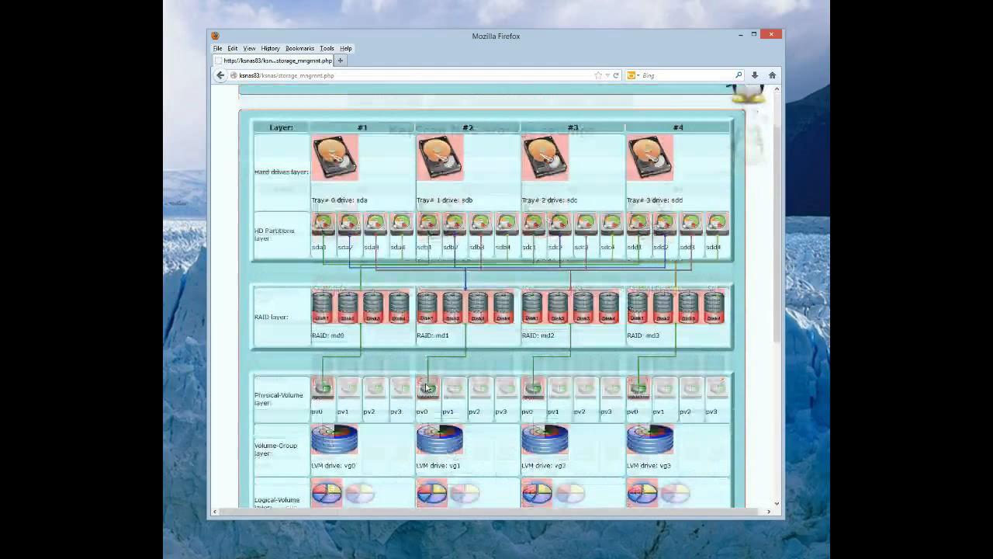
scroll(426, 388, down, 6)
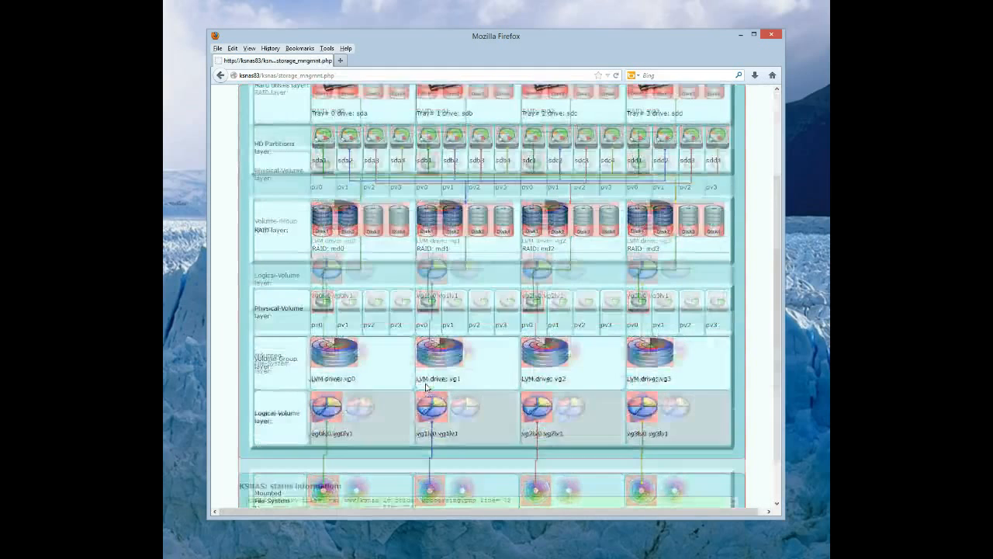
scroll(425, 386, down, 2)
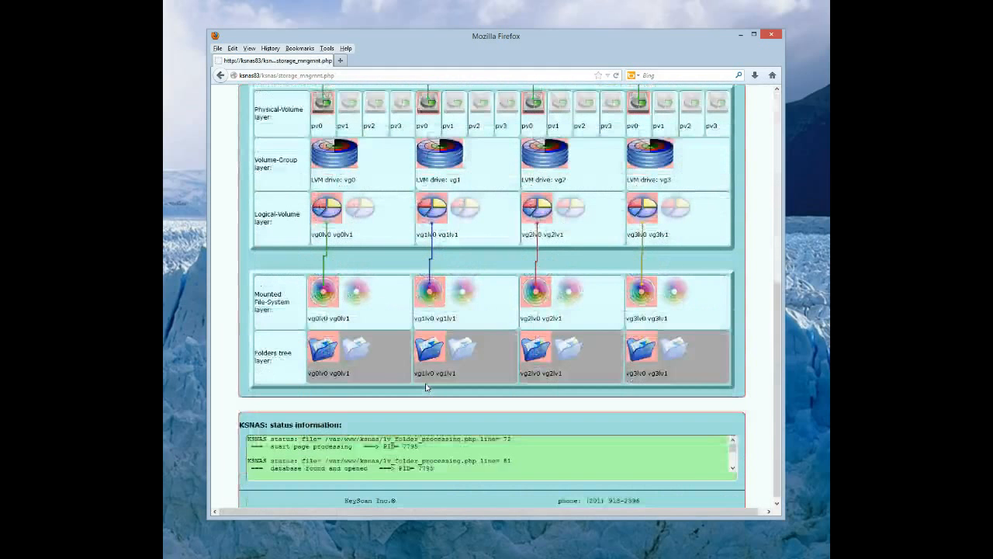
click(429, 351)
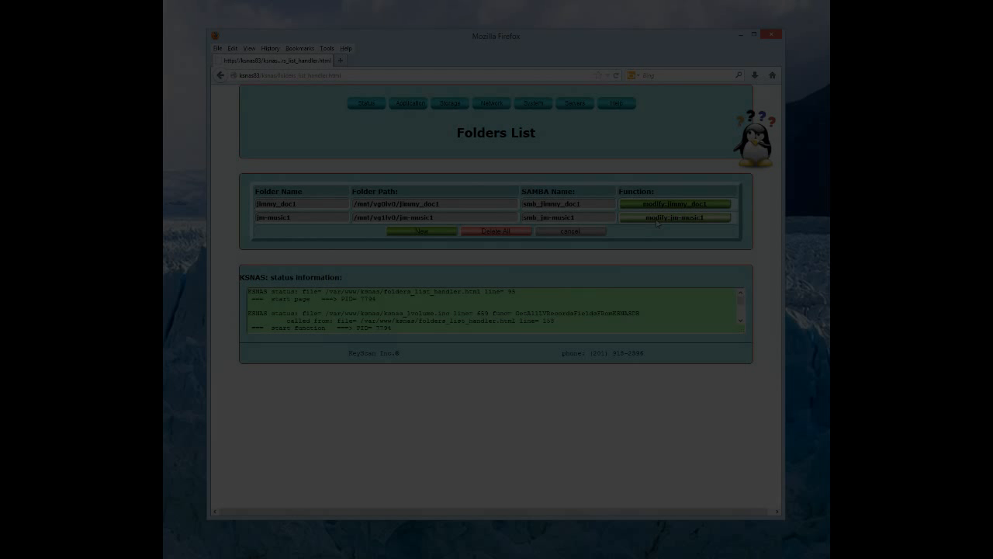
click(656, 222)
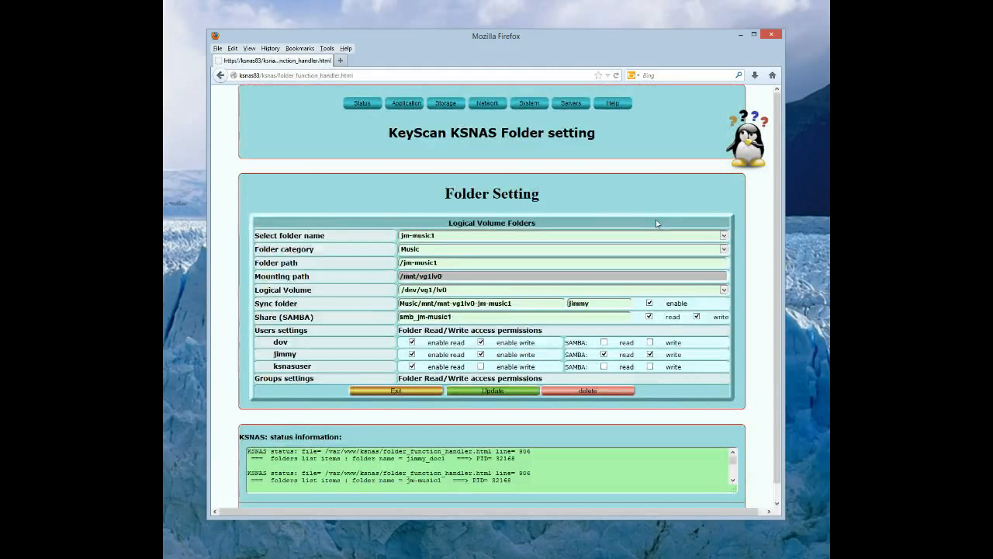
Step: Open the File Manager application of the NAS
mouse_move(448, 105)
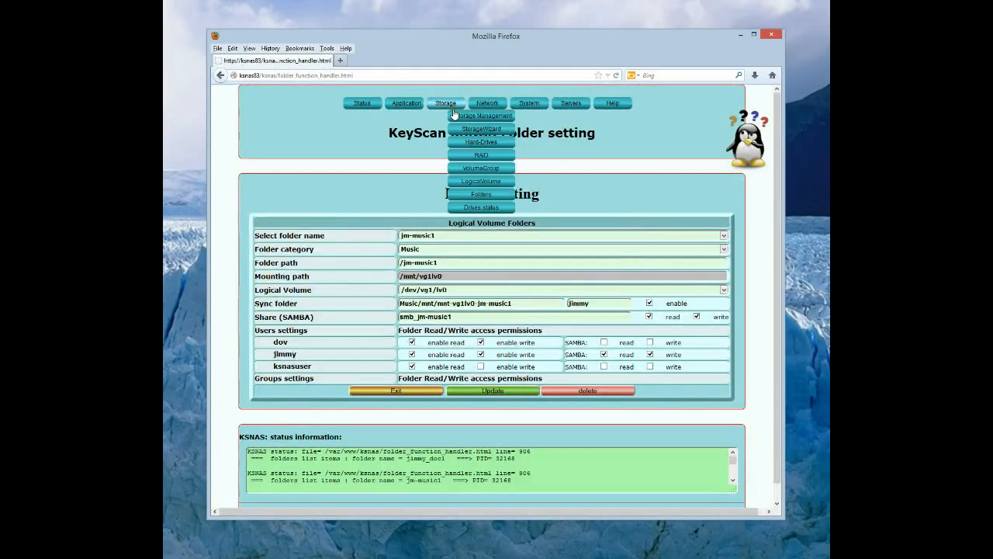
mouse_move(414, 107)
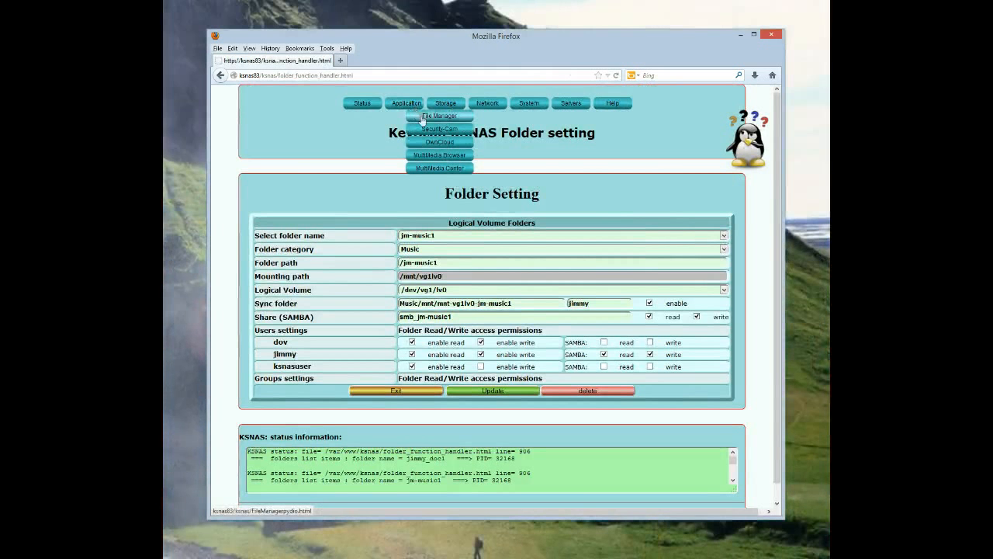
click(423, 119)
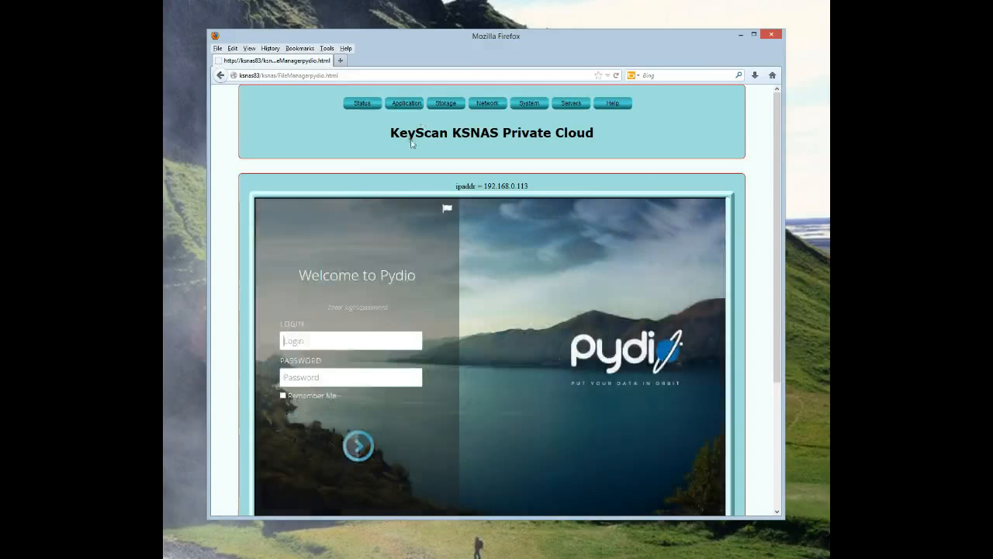
Step: Log in to Pydio with the saved admin user name and the account password
click(289, 340)
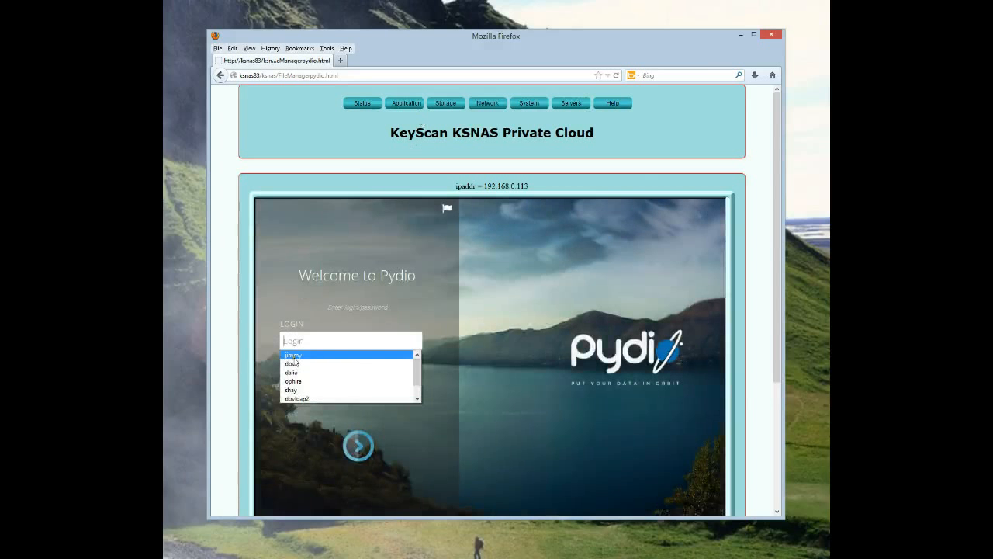
click(294, 354)
click(295, 376)
text(****)
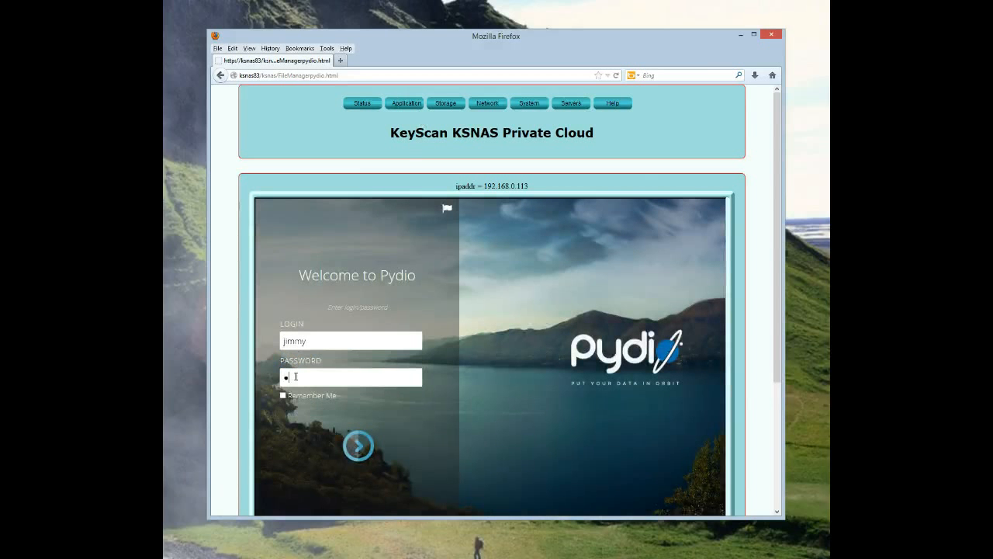
text(*******)
click(344, 448)
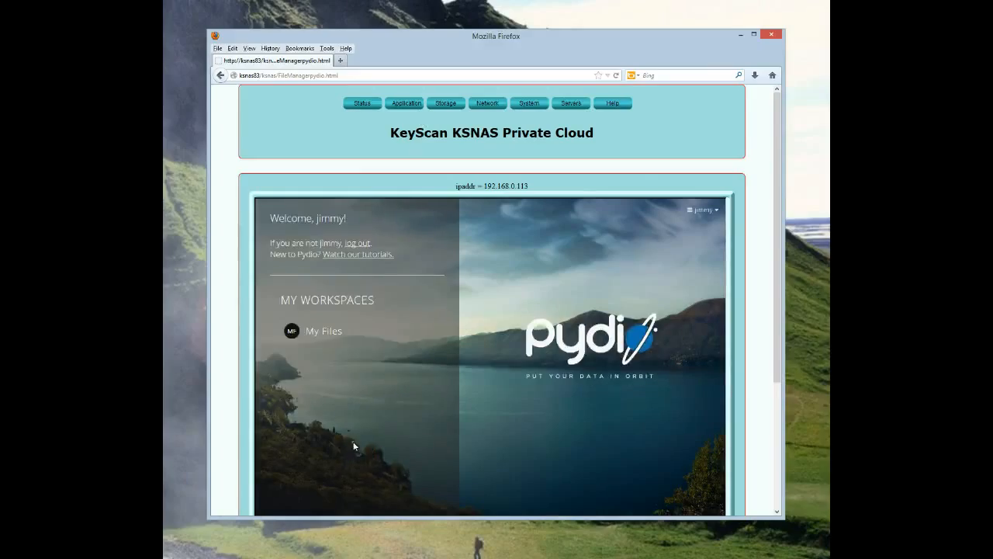
Step: Open the My Files workspace and browse through Music into the mnt folder to check for the shared jm-music1 folder
click(317, 334)
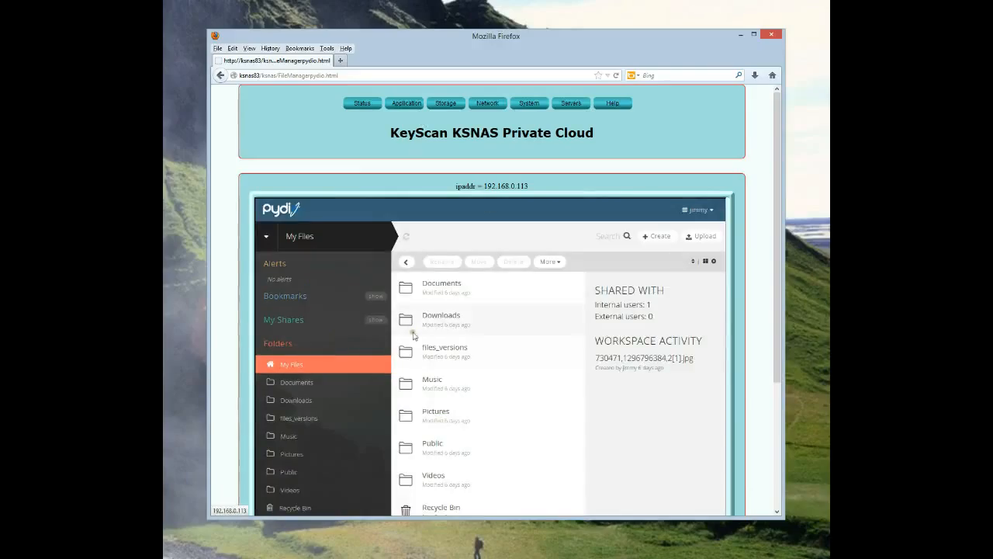
click(430, 381)
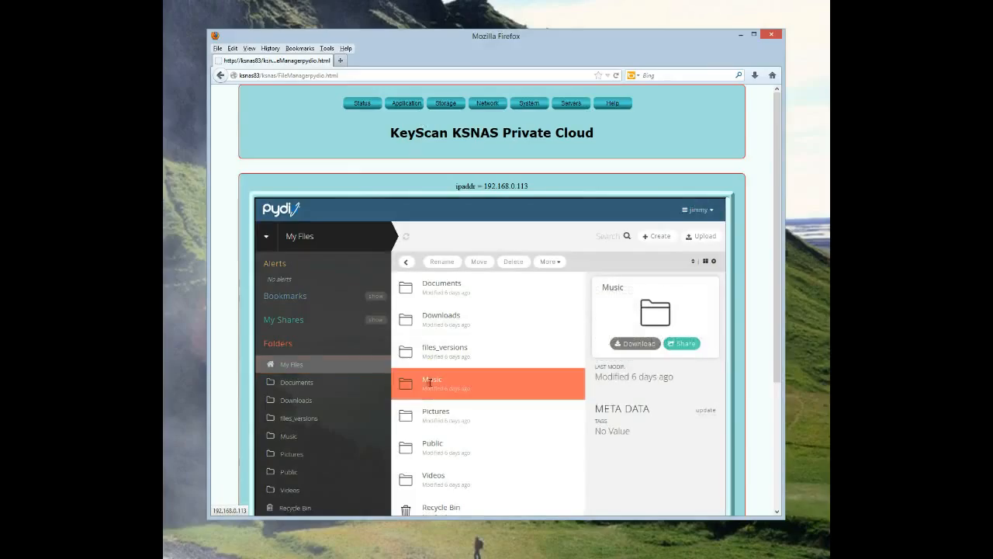
double_click(429, 382)
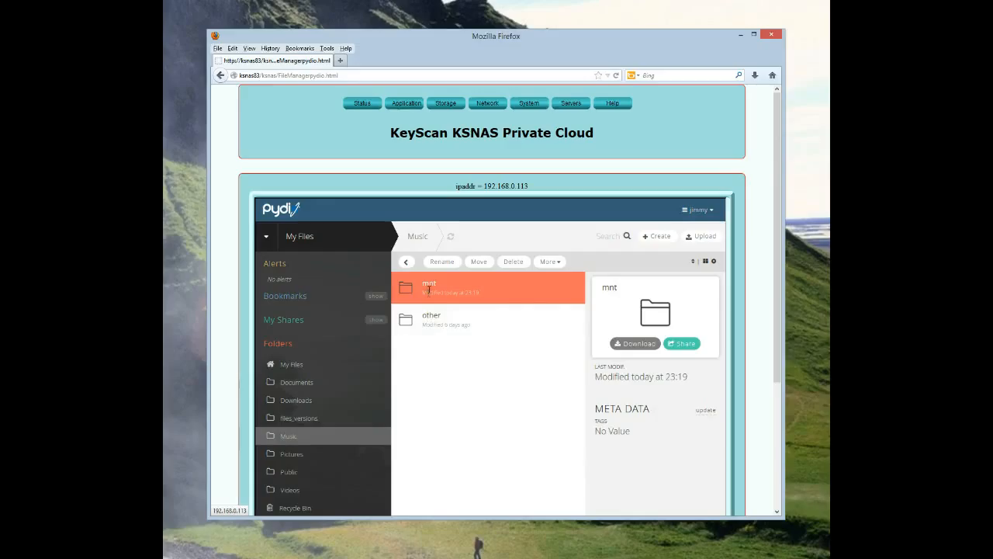
double_click(429, 289)
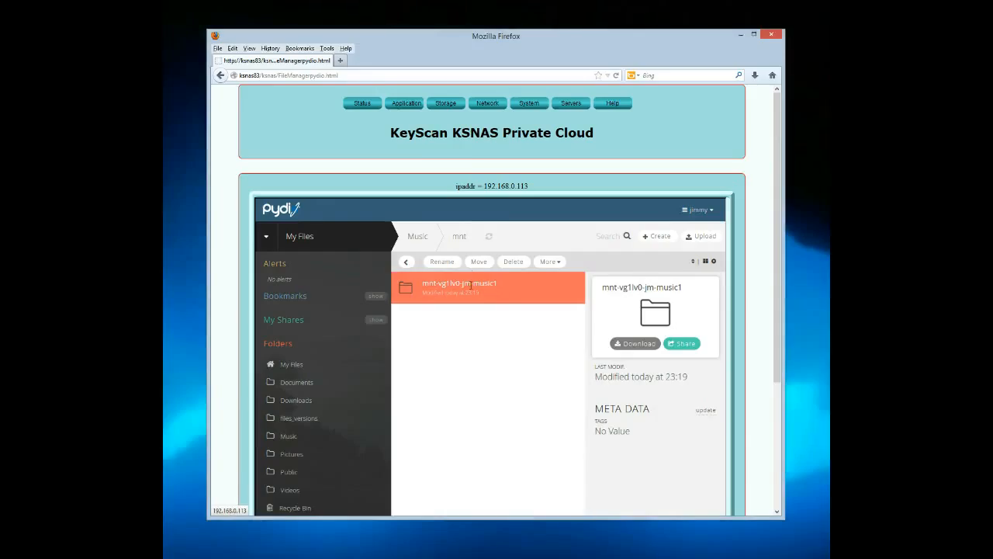
Step: Open the Storage Management page of the NAS
mouse_move(410, 109)
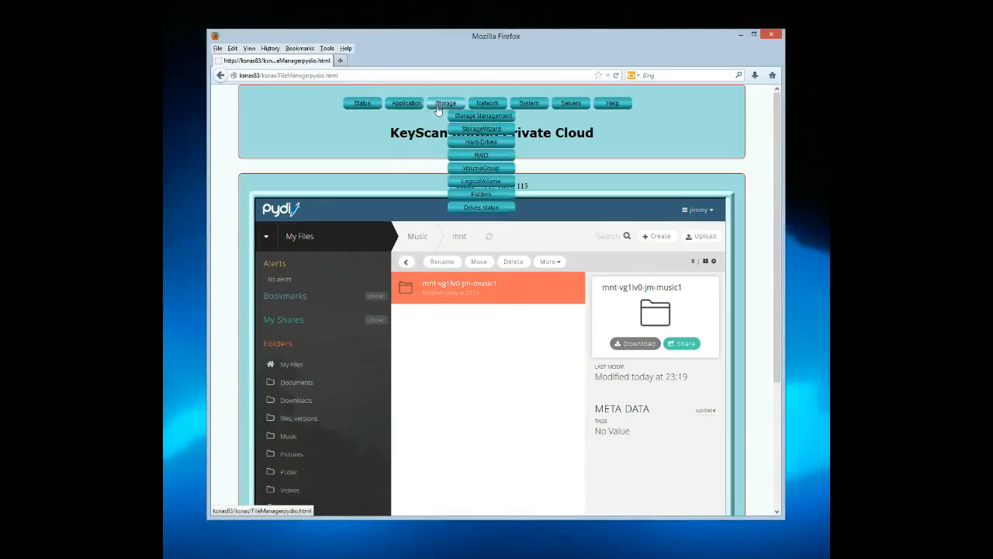
click(461, 117)
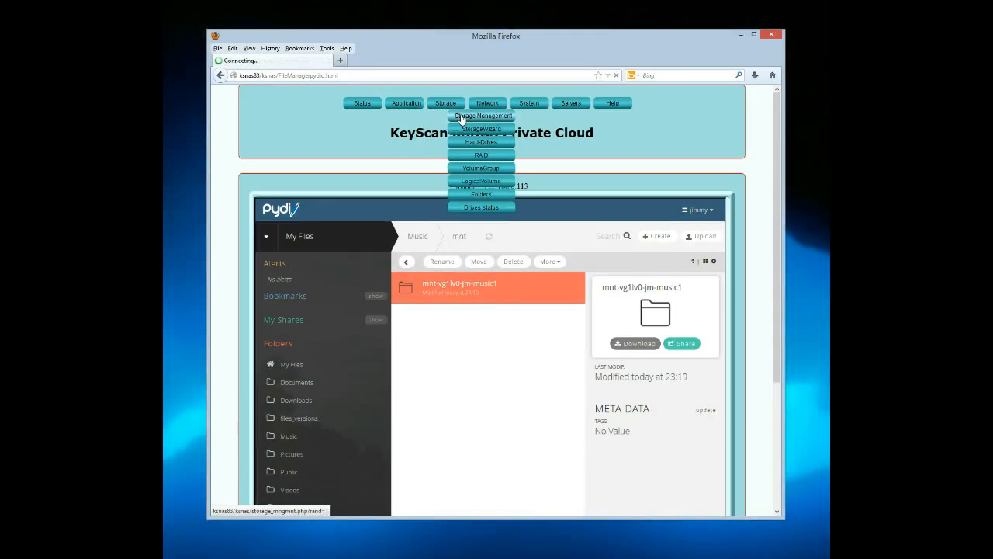